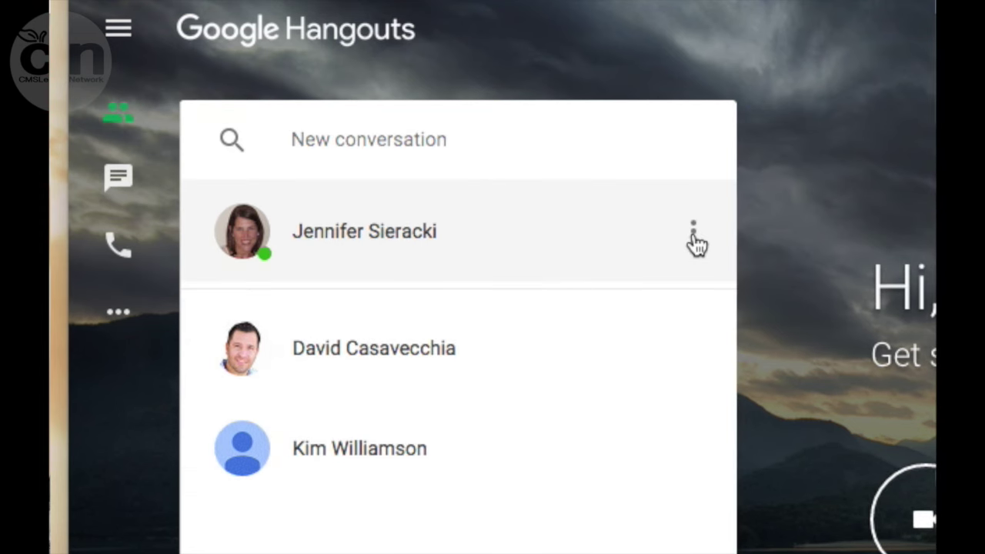
- Open the contact's chat and review past stickers, the shared YouTube link and missed calls
{"action": "left_click", "coordinate": [693, 231]}
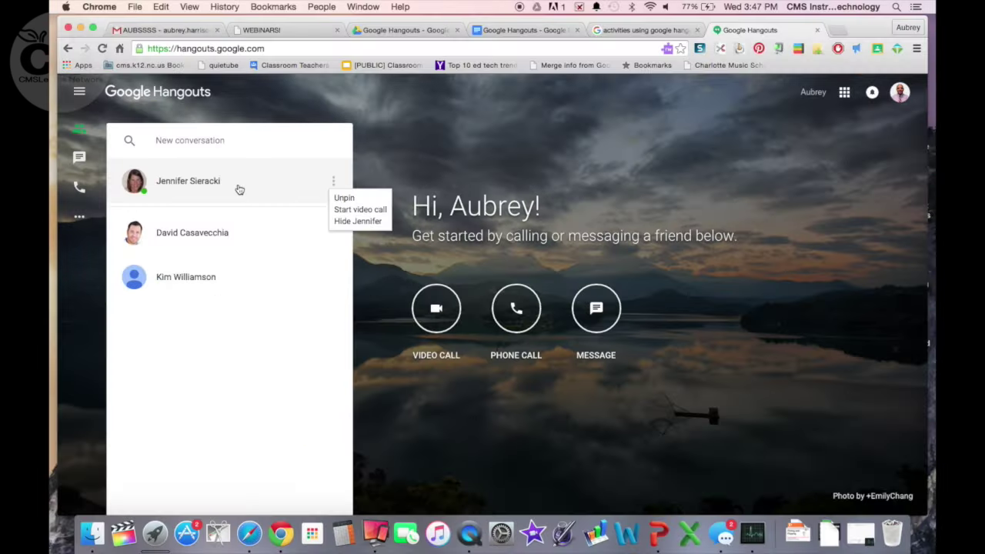
{"action": "left_click", "coordinate": [481, 251]}
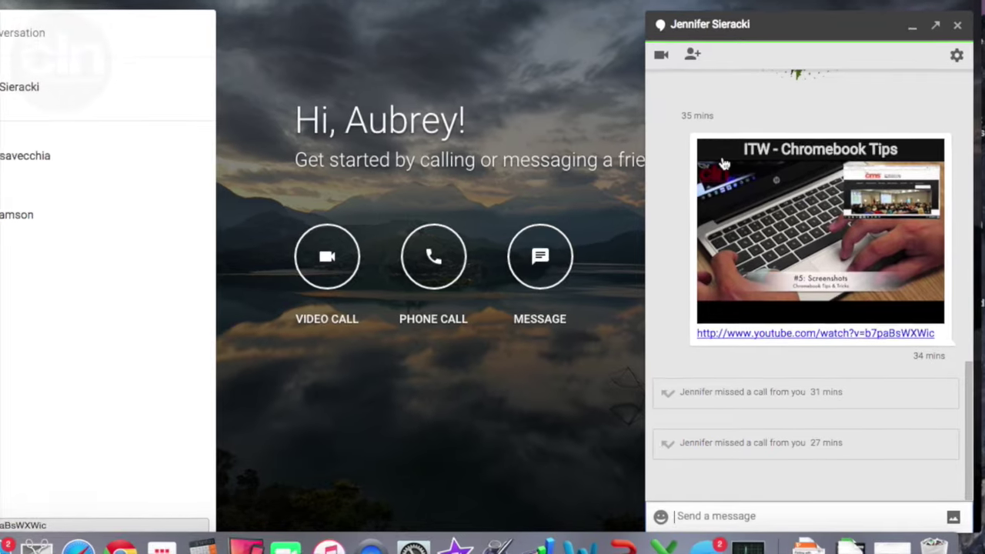
{"action": "scroll", "coordinate": [724, 162], "scroll_direction": "up", "scroll_amount": 10}
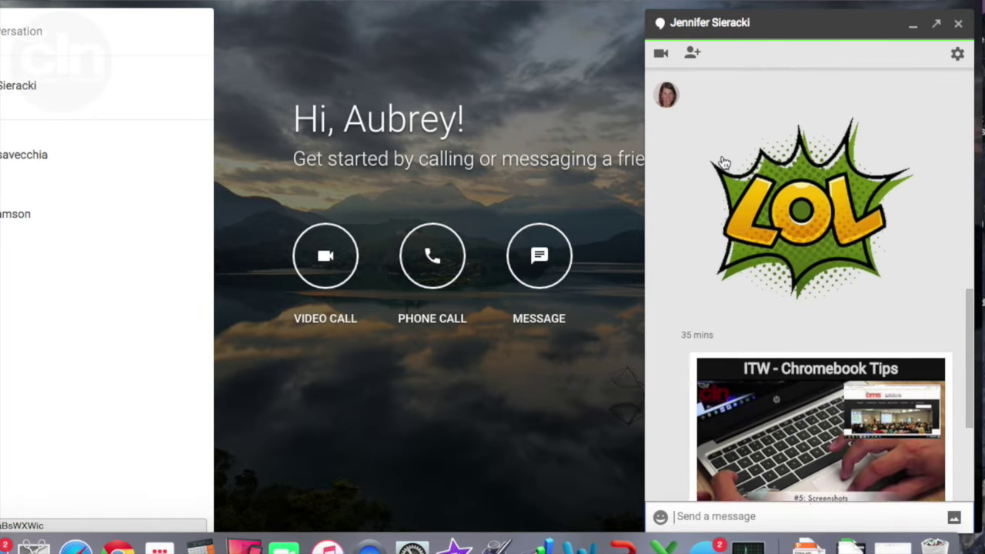
{"action": "scroll", "coordinate": [723, 162], "scroll_direction": "up", "scroll_amount": 5}
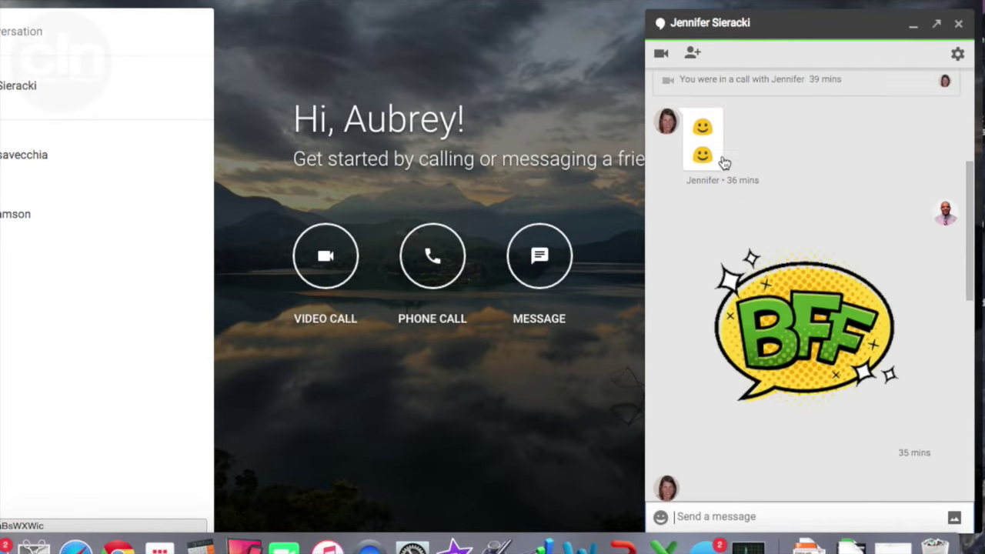
{"action": "scroll", "coordinate": [723, 162], "scroll_direction": "down", "scroll_amount": 10}
{"action": "scroll", "coordinate": [723, 163], "scroll_direction": "down", "scroll_amount": 3}
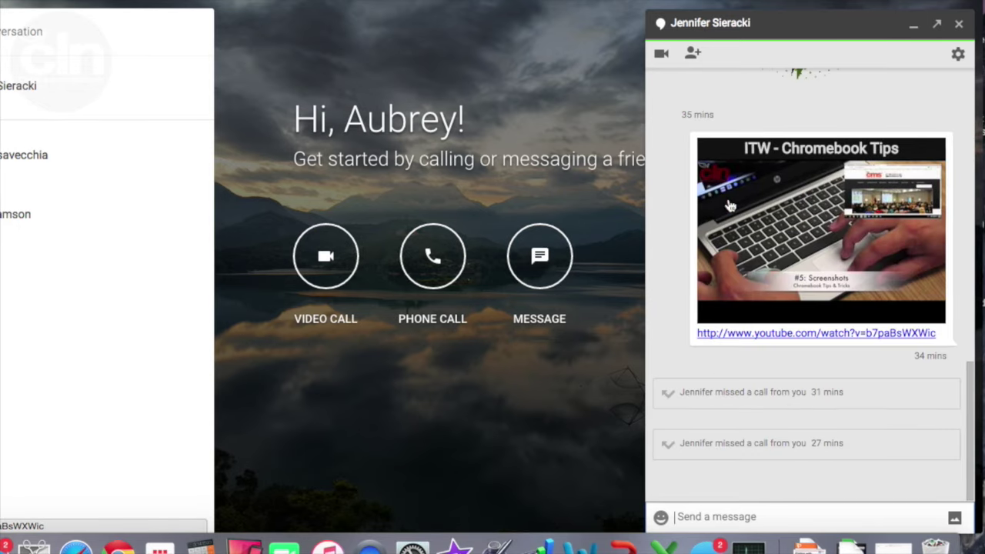
{"action": "scroll", "coordinate": [725, 202], "scroll_direction": "up", "scroll_amount": 3}
{"action": "scroll", "coordinate": [781, 274], "scroll_direction": "down", "scroll_amount": 1}
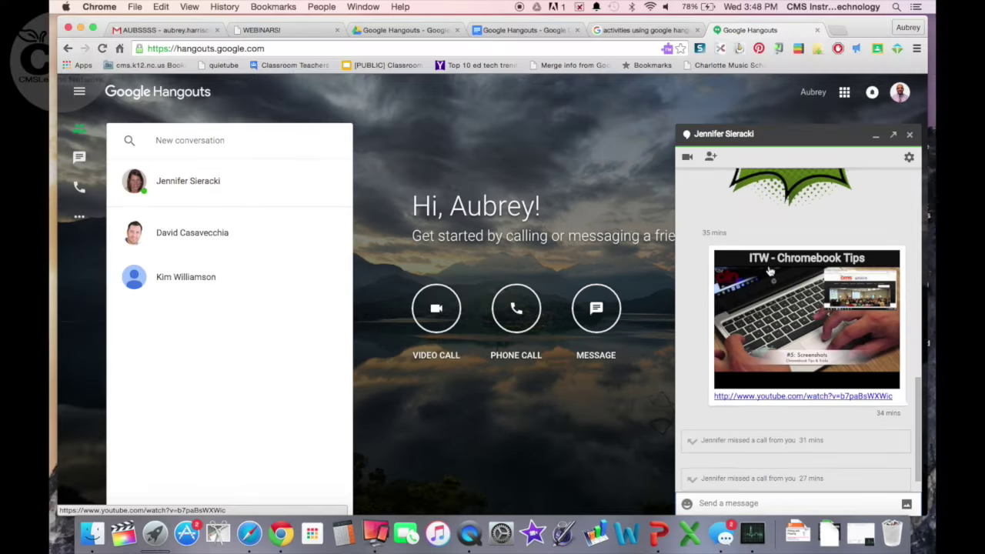
{"action": "scroll", "coordinate": [769, 271], "scroll_direction": "down", "scroll_amount": 1}
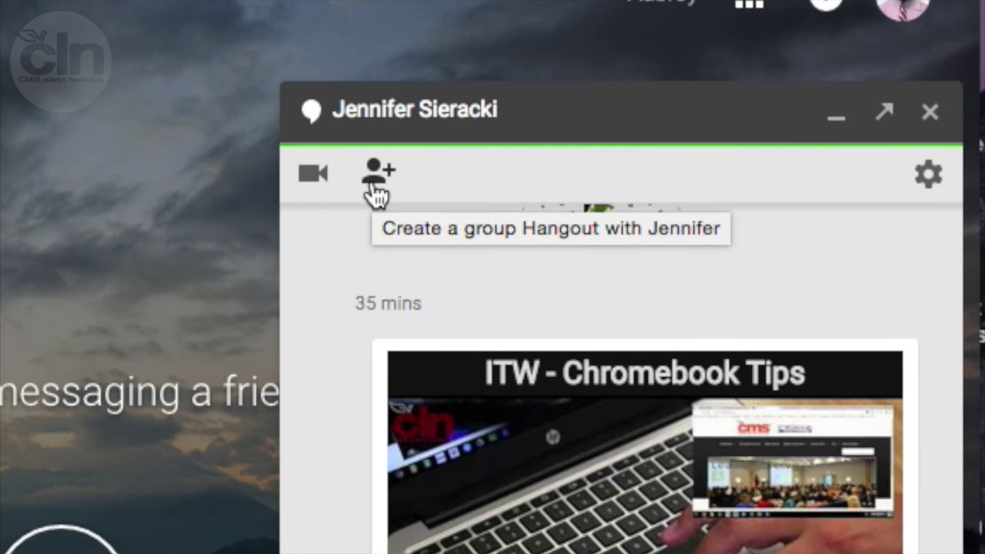
{"action": "left_click", "coordinate": [377, 192]}
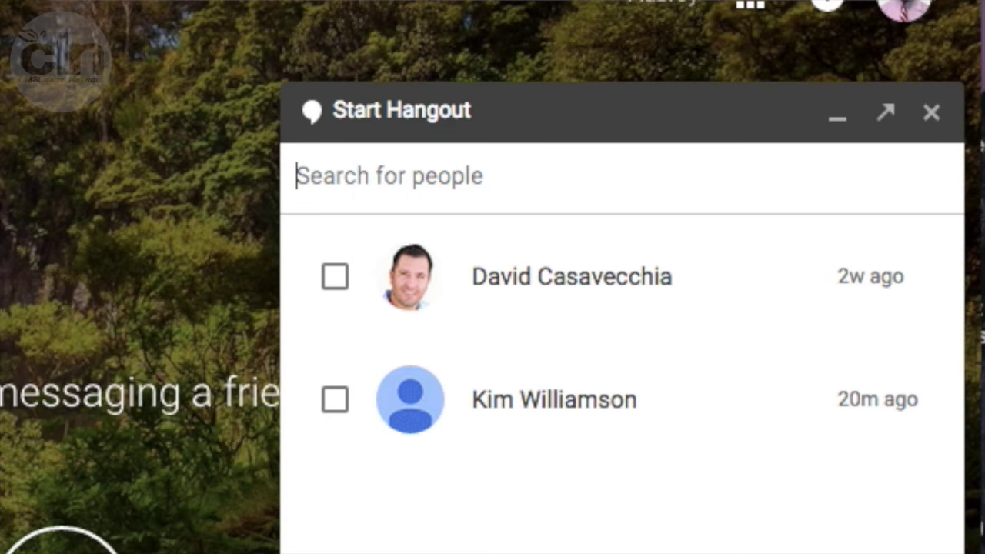
{"action": "left_click", "coordinate": [931, 112]}
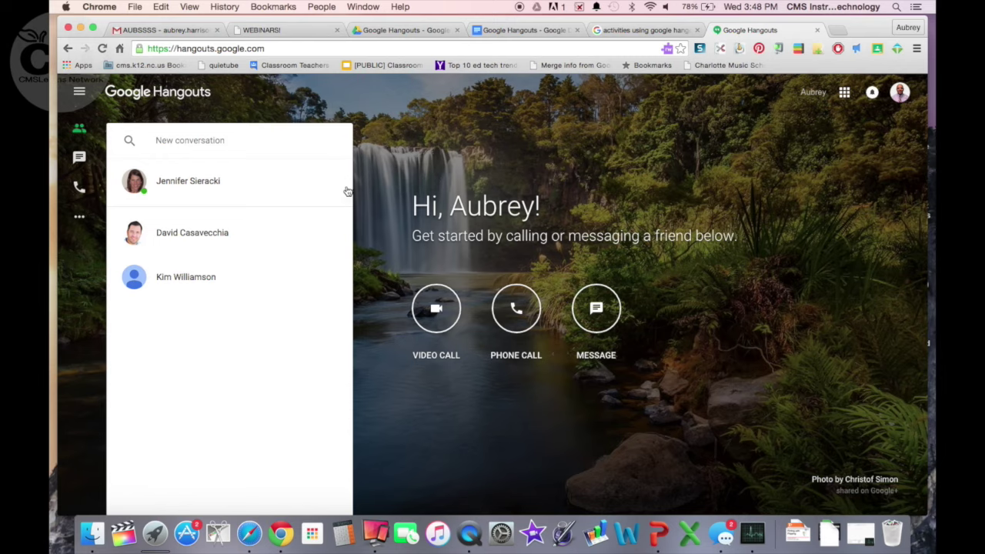
{"action": "left_click", "coordinate": [167, 183]}
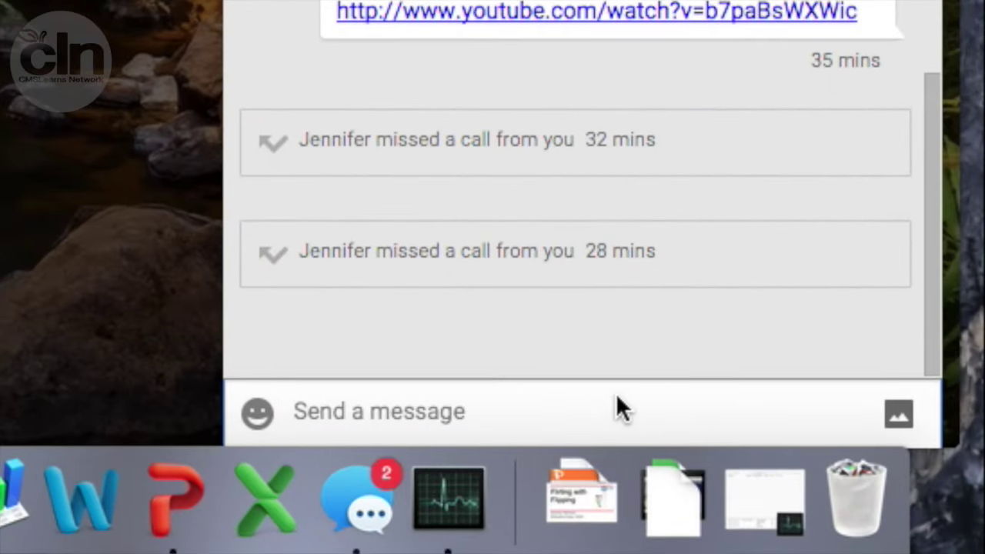
- Send the contact 'ITW is awesome this week!~' and close the chat window
{"action": "left_click", "coordinate": [766, 475]}
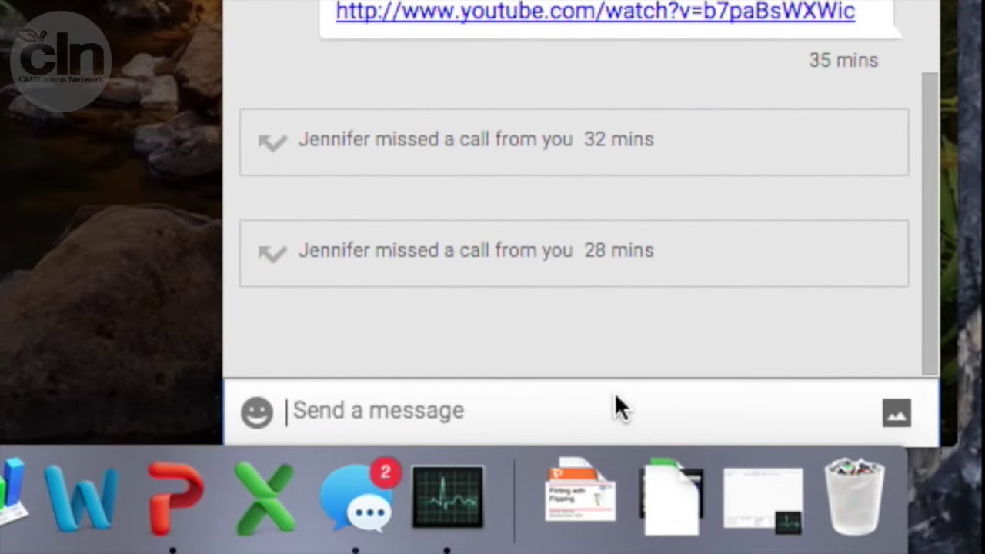
{"action": "type", "text": "ITW is awesome this week"}
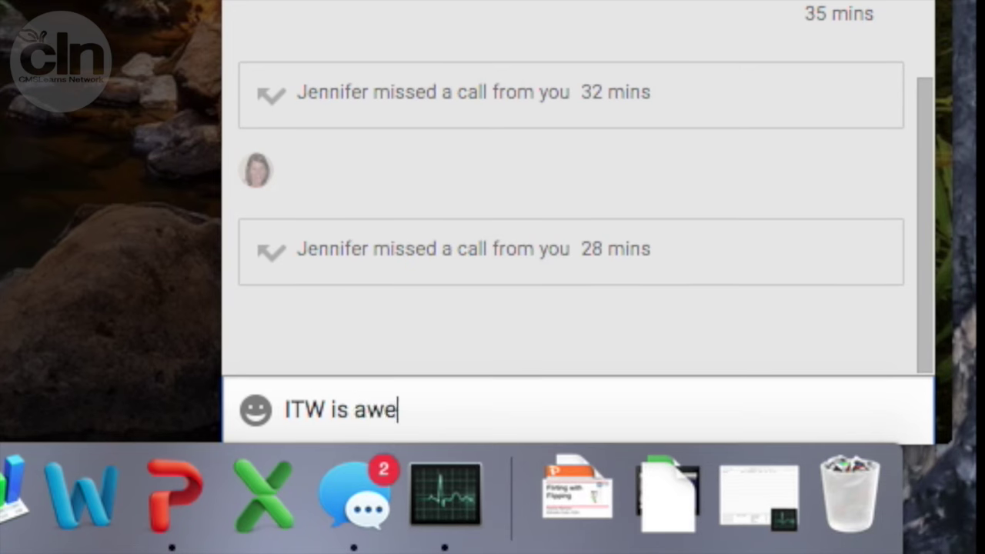
{"action": "type", "text": "!~"}
{"action": "key", "text": "Return"}
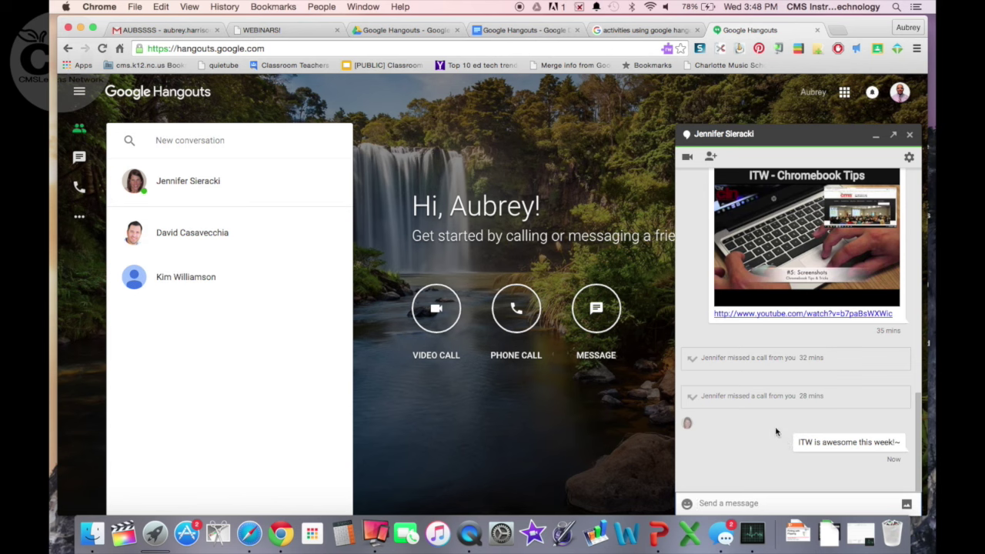
{"action": "left_click", "coordinate": [910, 135]}
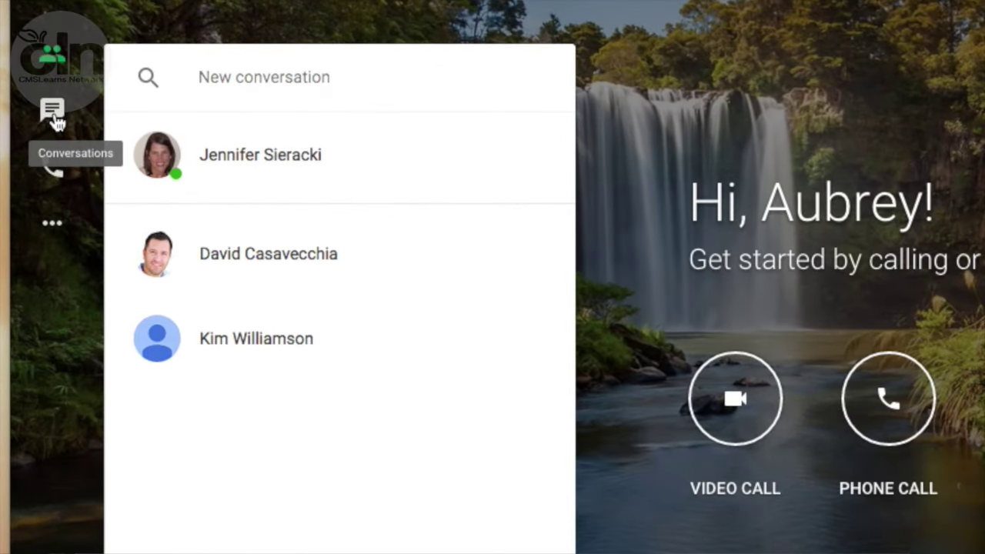
- Open the contact's chat from recent conversations and start a video call with her
{"action": "left_click", "coordinate": [54, 115]}
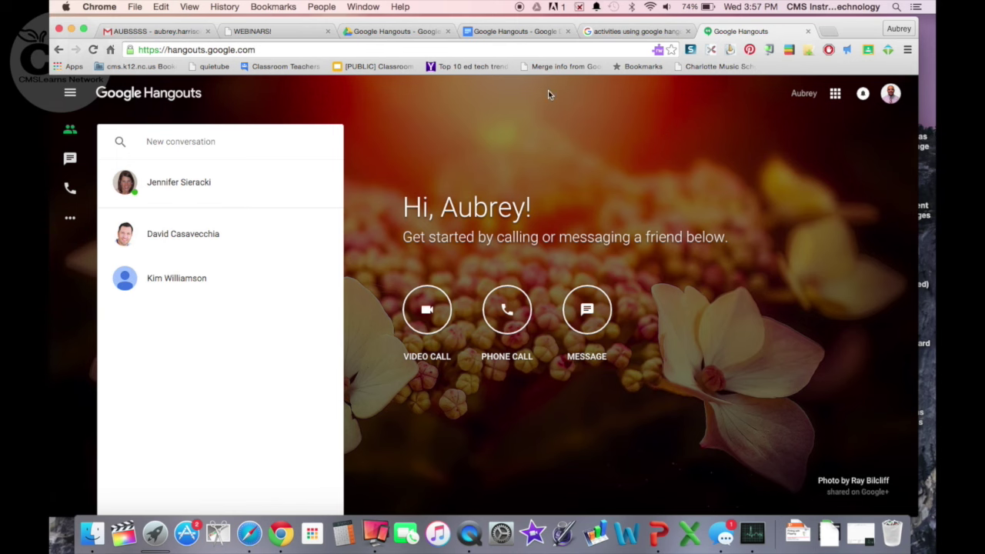
{"action": "left_click", "coordinate": [169, 191]}
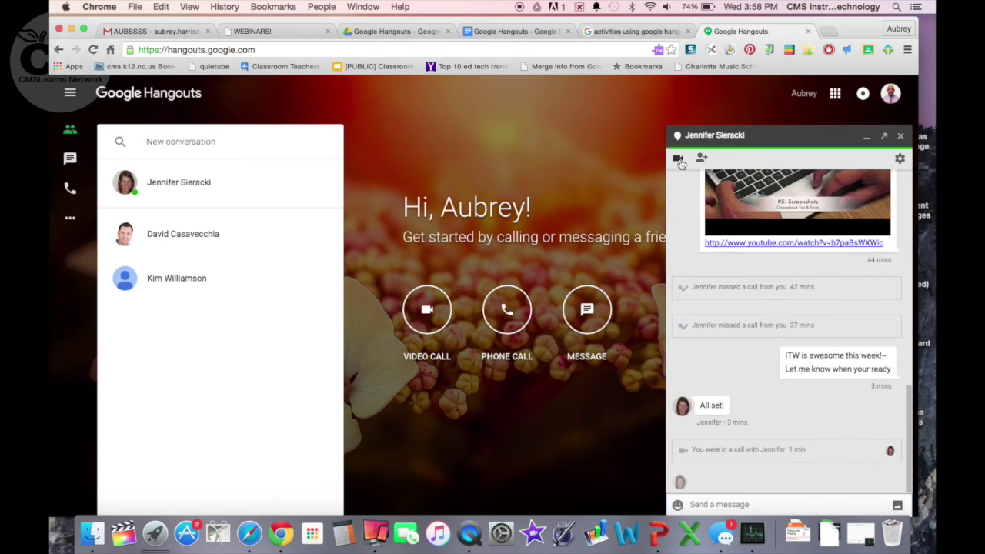
{"action": "left_click", "coordinate": [678, 159]}
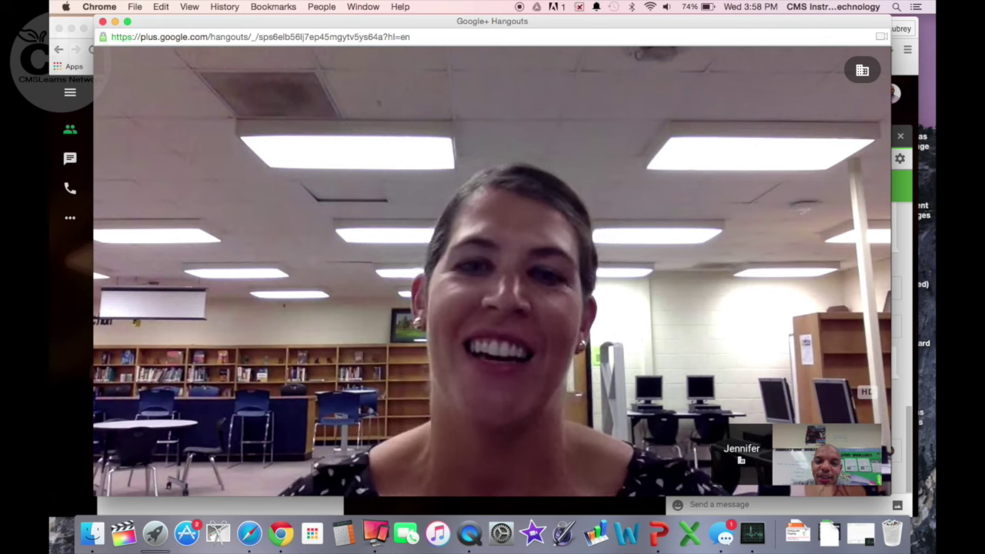
- Reveal the call's top toolbar over the contact's video, with Invite People in view
{"action": "mouse_move", "coordinate": [572, 130]}
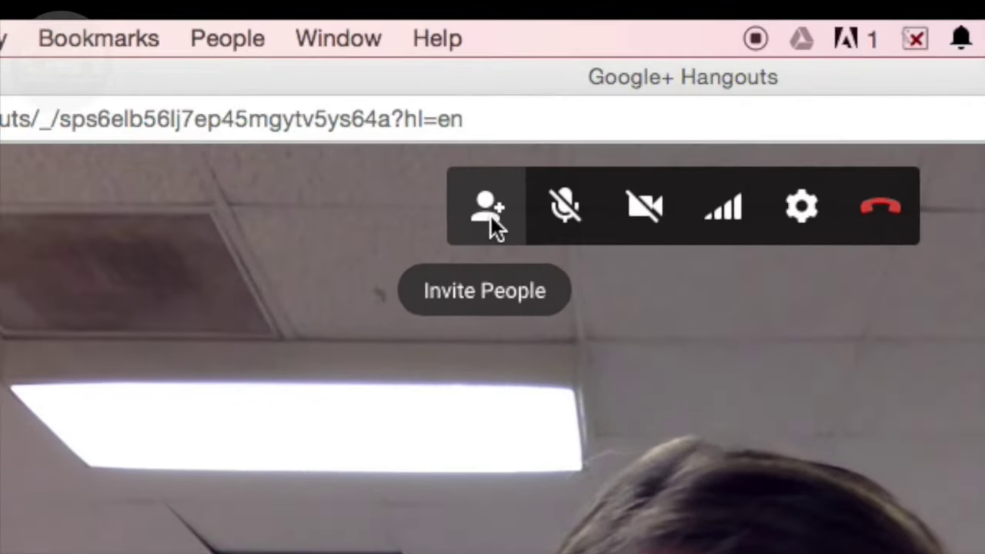
- Open the invite form, enter and clear the partial name 'Davi', then close it without inviting anyone
{"action": "left_click", "coordinate": [490, 217]}
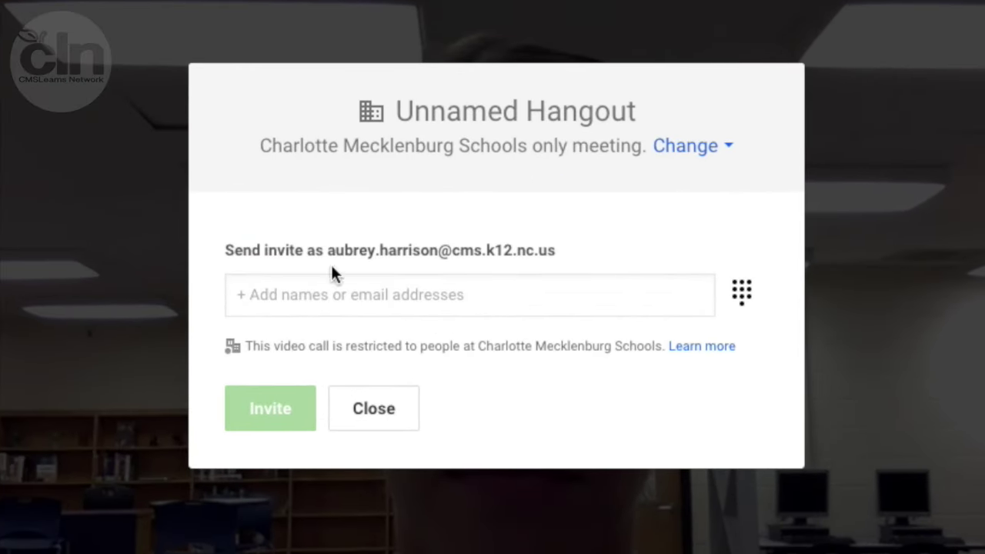
{"action": "left_click", "coordinate": [379, 287]}
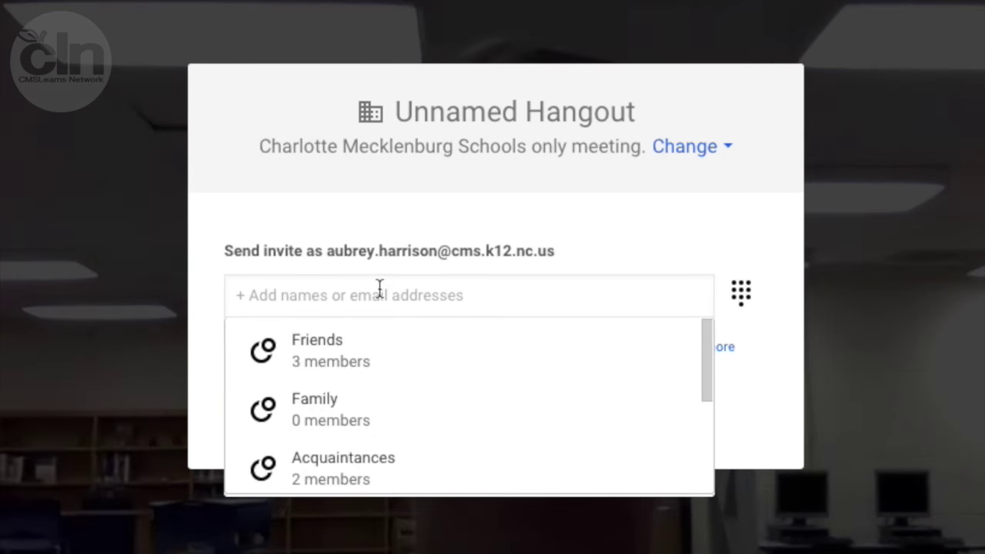
{"action": "type", "text": "Davi"}
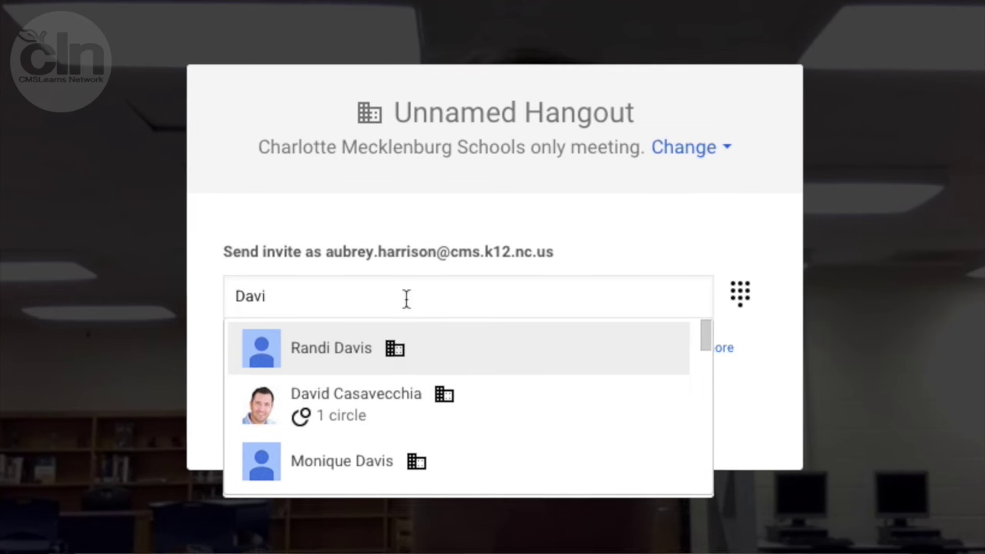
{"action": "key", "text": "BackSpace"}
{"action": "key", "text": "BackSpace"}
{"action": "key", "text": "BackSpace"}
{"action": "key", "text": "BackSpace"}
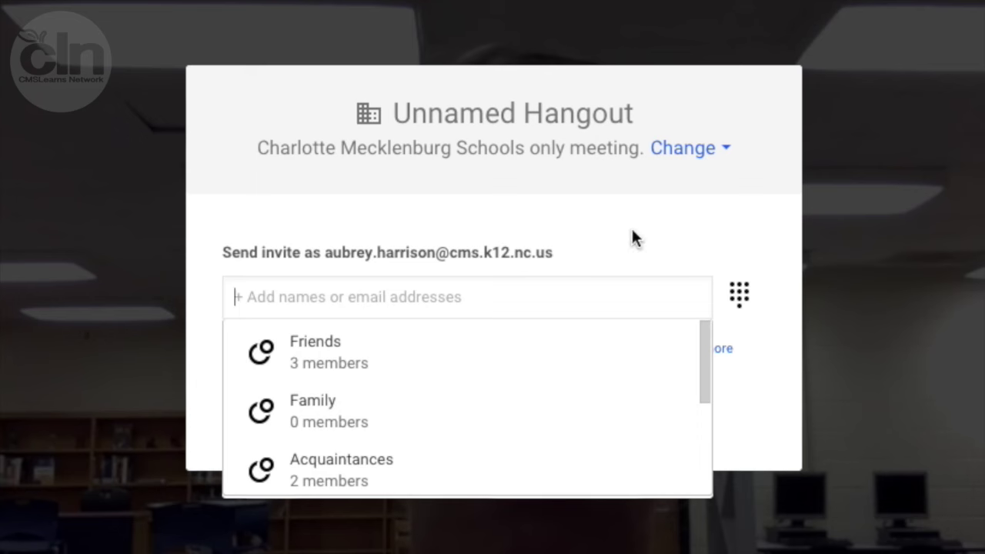
{"action": "left_click", "coordinate": [595, 250]}
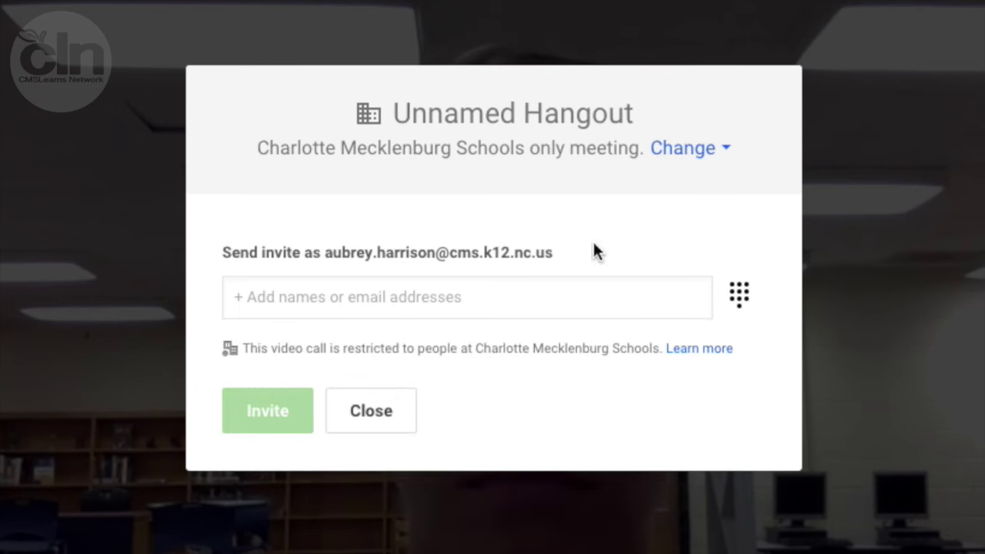
{"action": "left_click", "coordinate": [369, 412]}
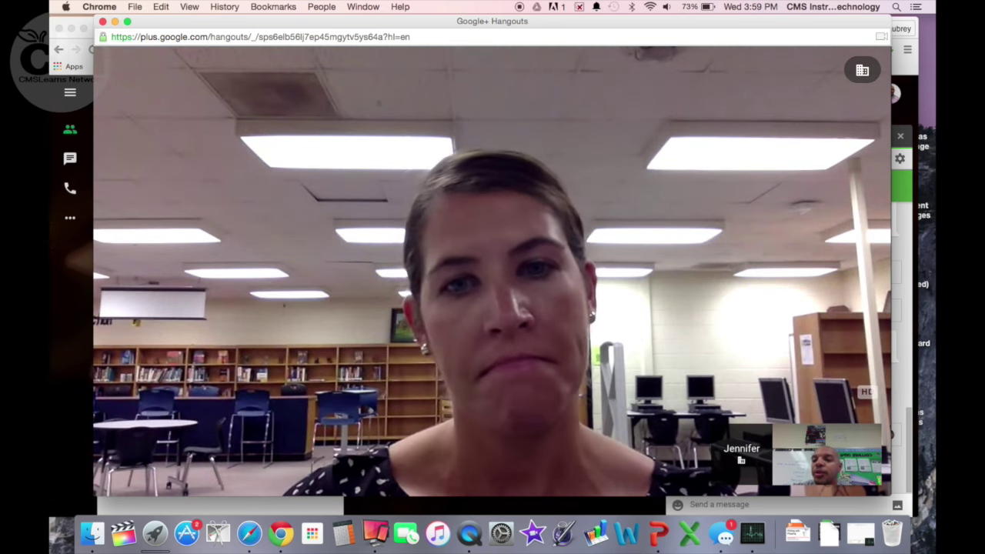
- Share the entire screen, present it to everyone, and bring the main Chrome window forward
{"action": "mouse_move", "coordinate": [66, 226]}
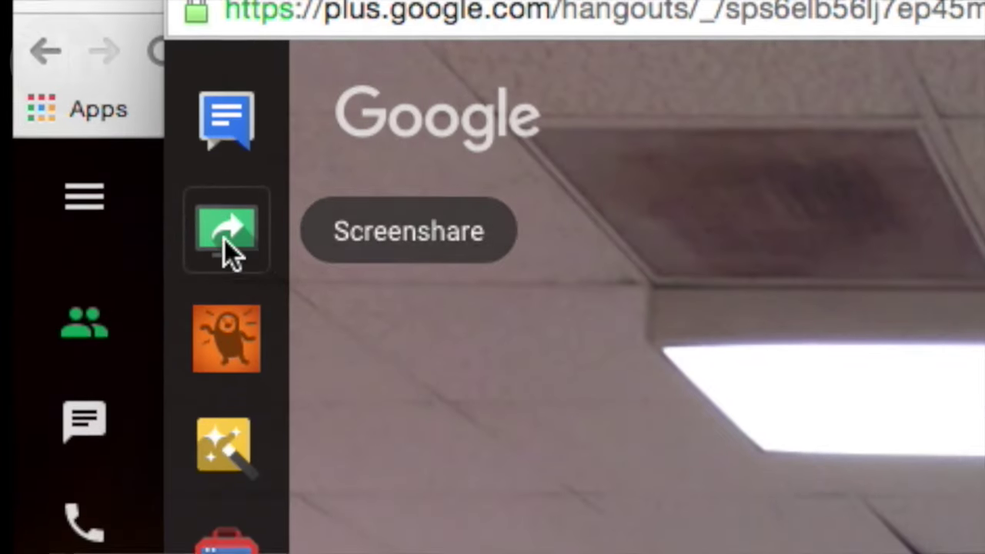
{"action": "left_click", "coordinate": [231, 245]}
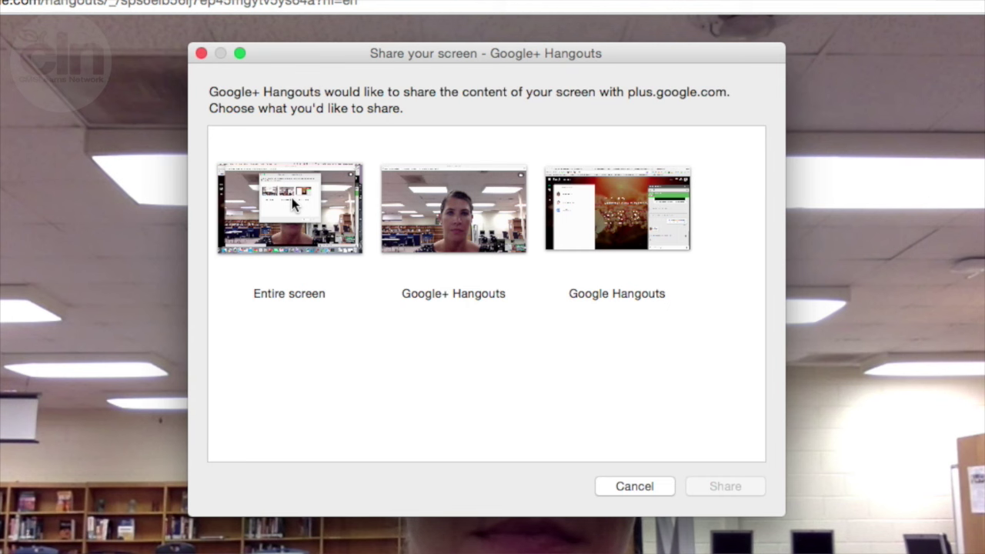
{"action": "left_click", "coordinate": [291, 199]}
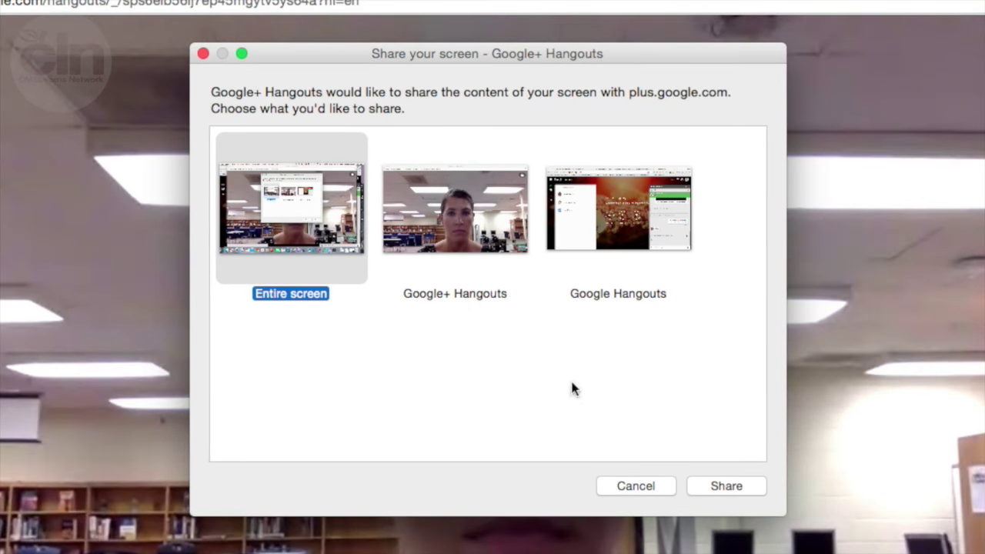
{"action": "left_click", "coordinate": [738, 489]}
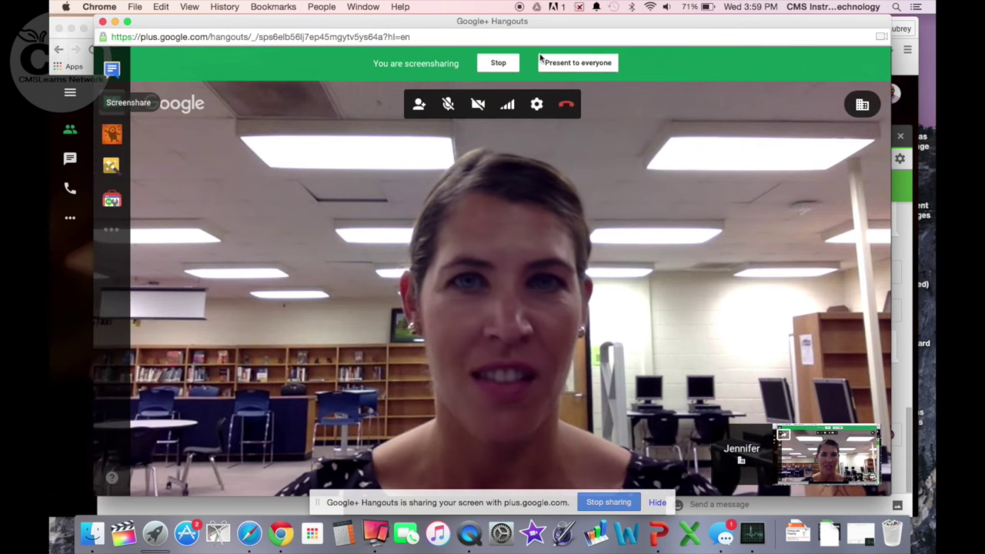
{"action": "left_click", "coordinate": [582, 67]}
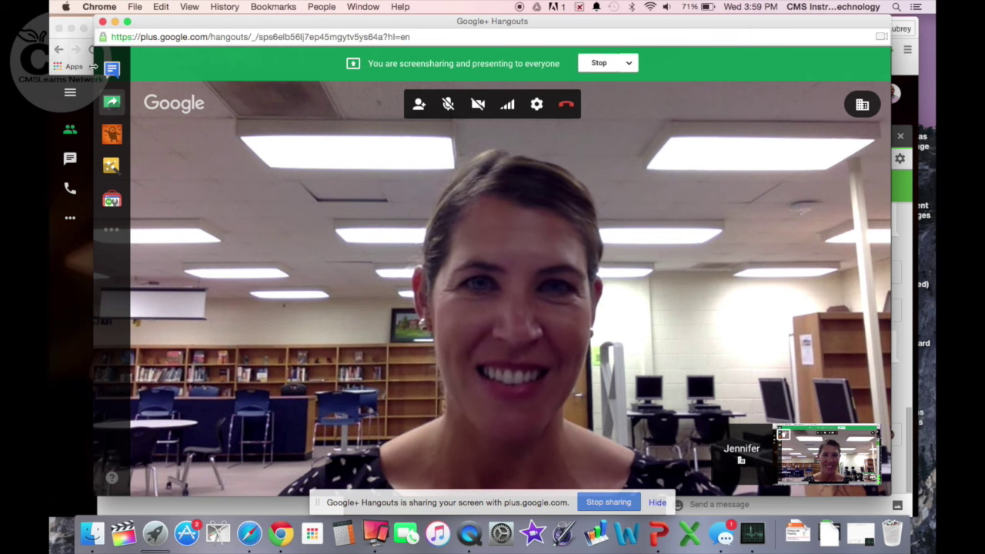
{"action": "left_click", "coordinate": [79, 49]}
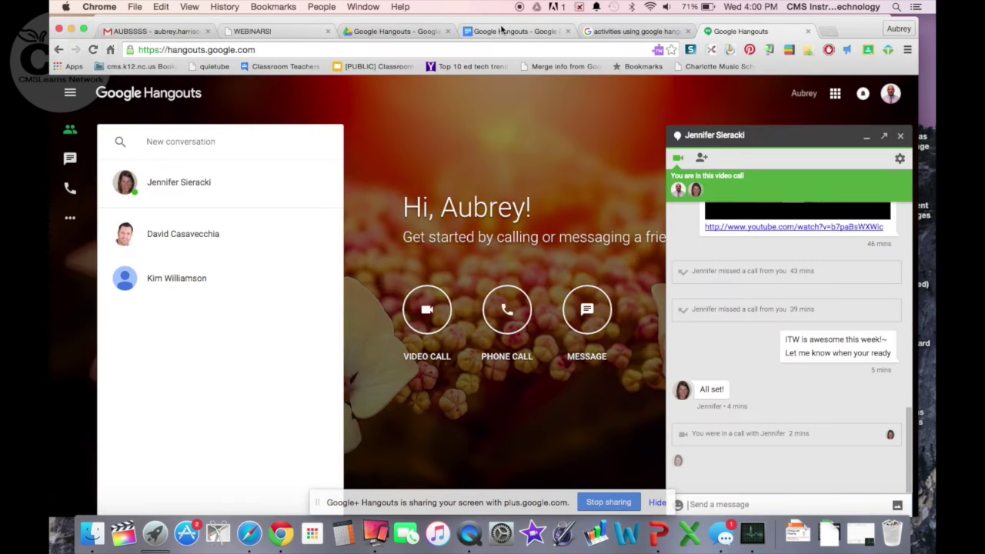
- Show the Hangouts doc, Drive folder and search results tabs, then stop screen sharing
{"action": "left_click", "coordinate": [512, 32]}
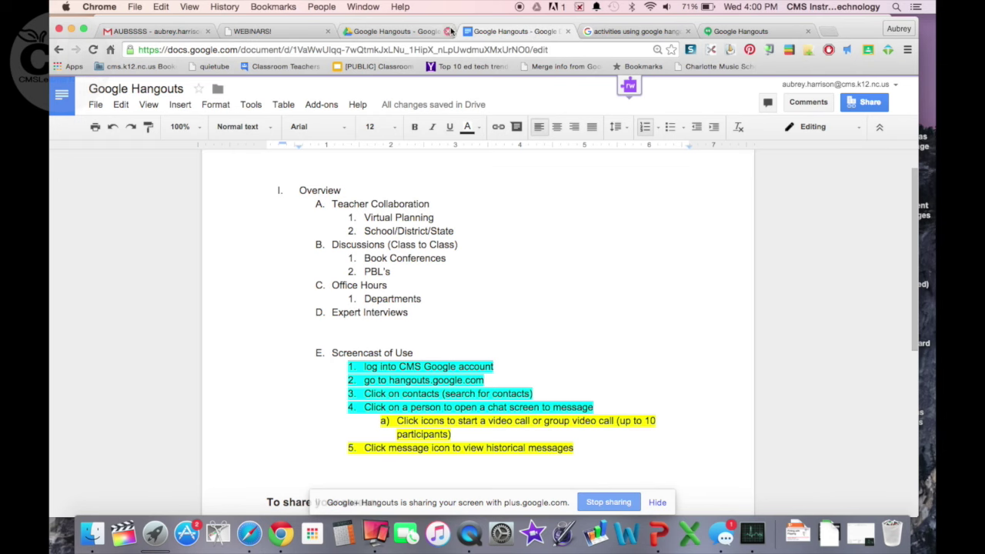
{"action": "left_click", "coordinate": [379, 32]}
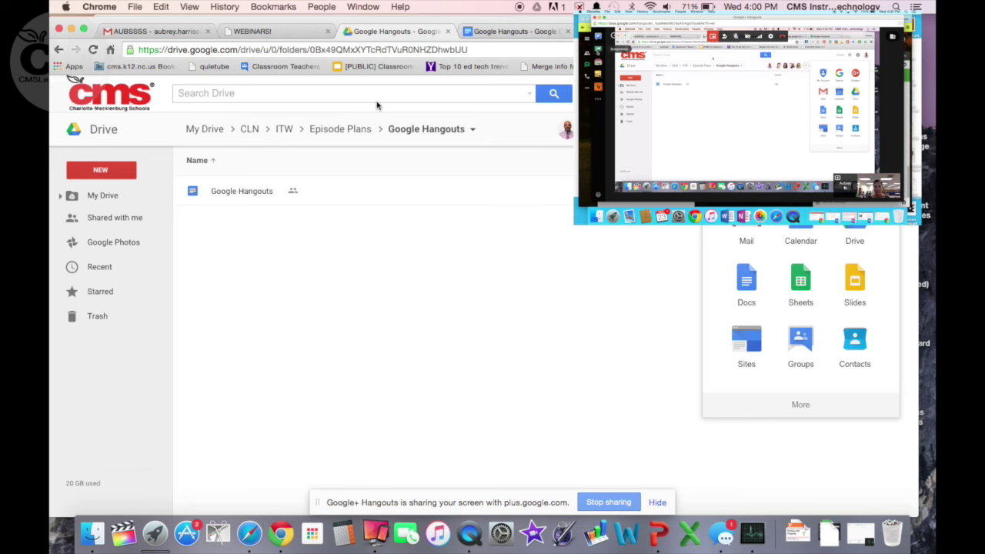
{"action": "key", "text": "super+bracketleft"}
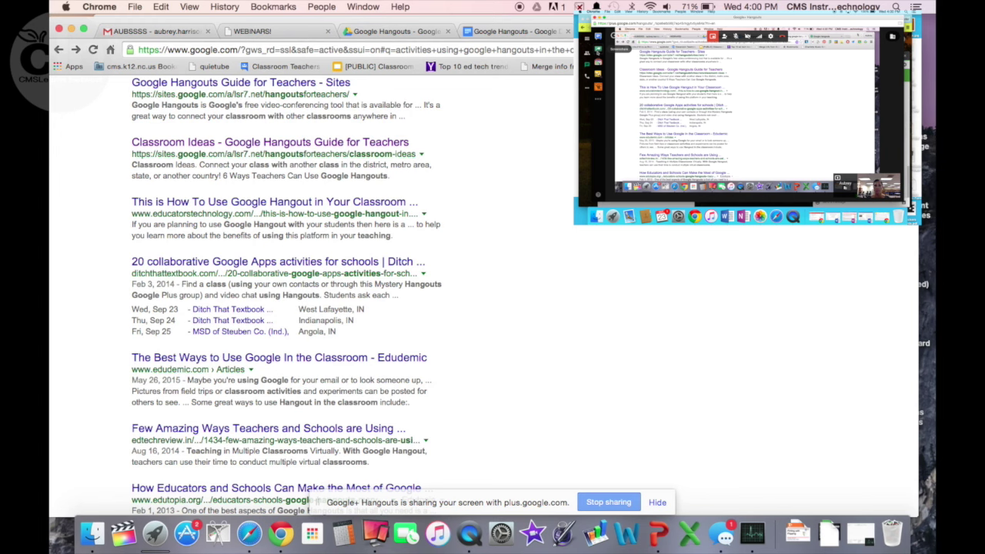
{"action": "left_click", "coordinate": [832, 28]}
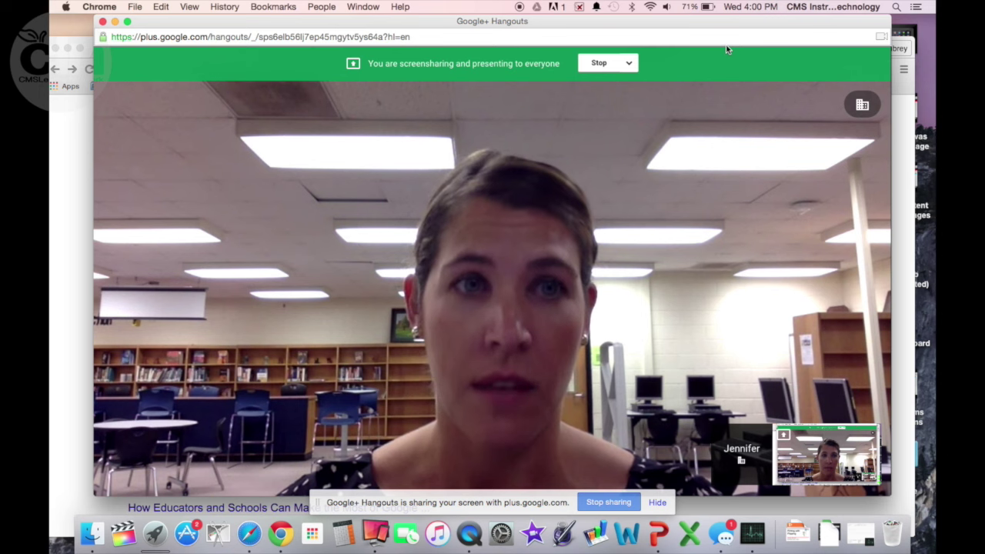
{"action": "left_click", "coordinate": [599, 64]}
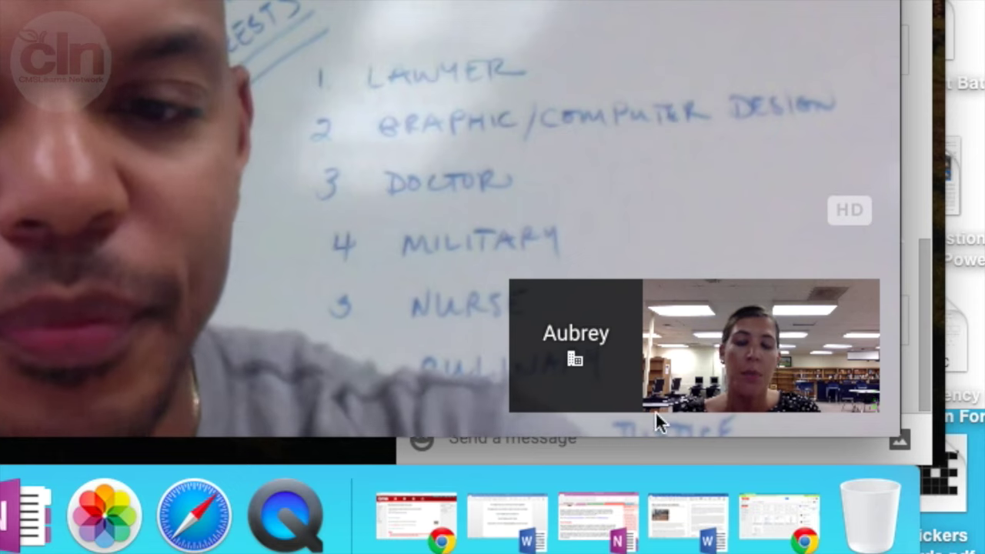
- Use the participant tile's chevron menu to present that participant to everyone
{"action": "mouse_move", "coordinate": [609, 297]}
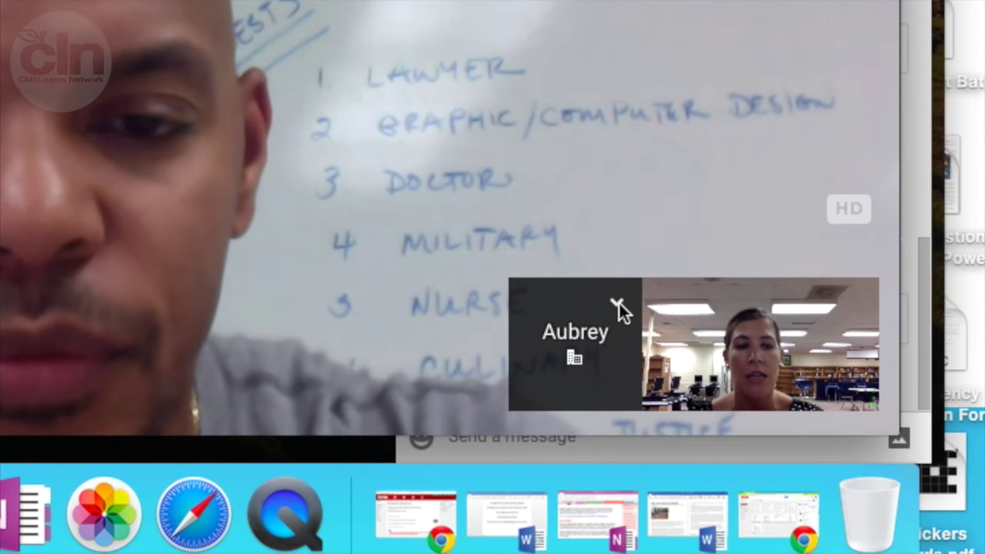
{"action": "left_click", "coordinate": [618, 303]}
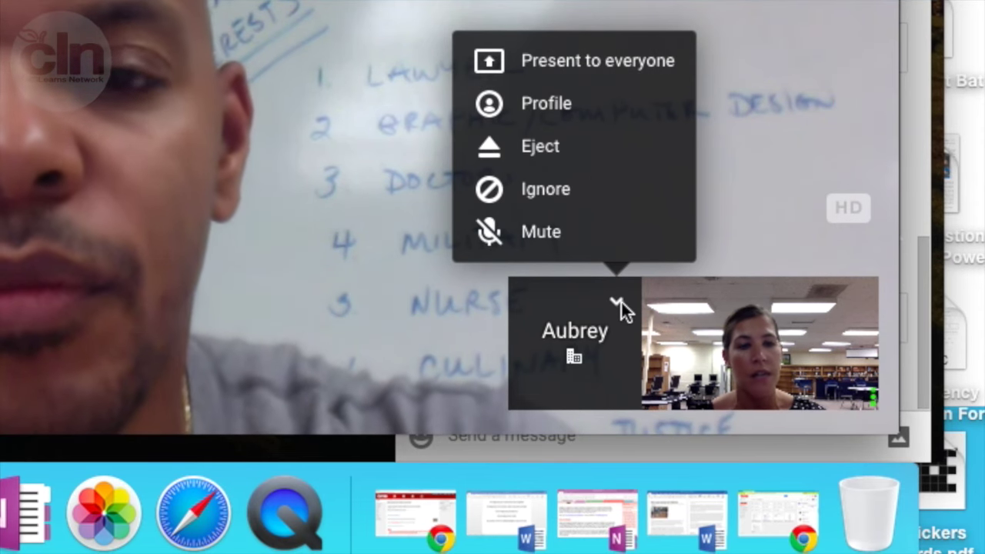
{"action": "left_click", "coordinate": [608, 70]}
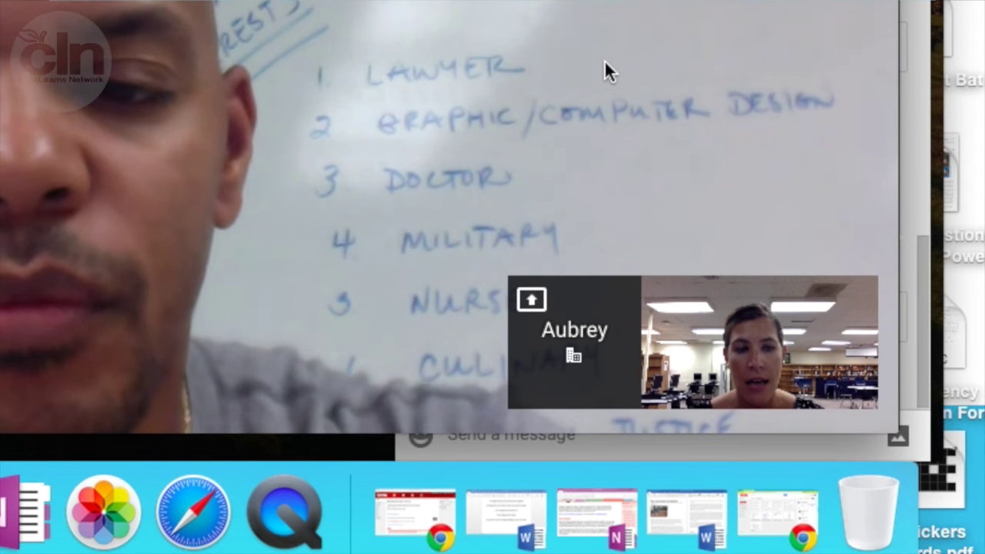